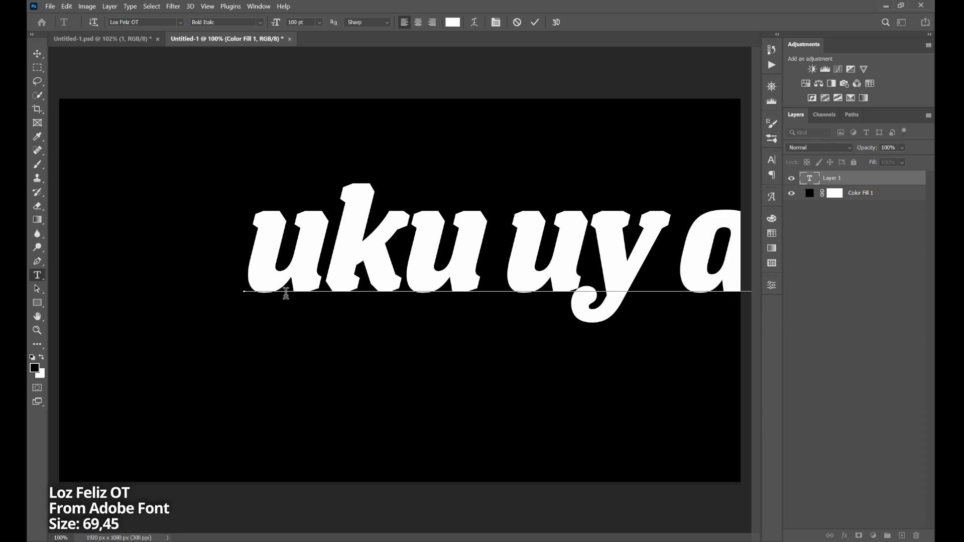
Step: Commit the "uku uy alep" text and scale it down to about 63.25 pt so it fits within the canvas
{"action": "left_click", "coordinate": [535, 22]}
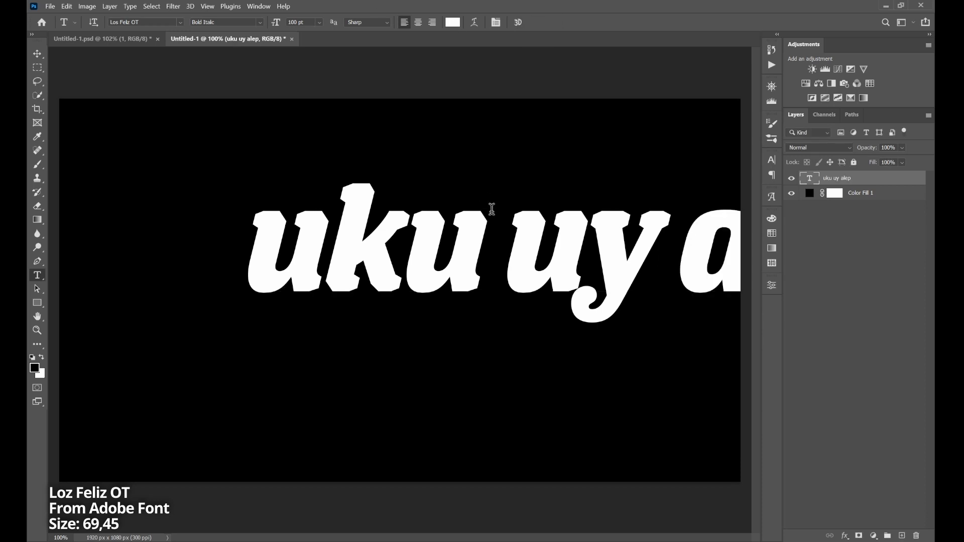
{"action": "key", "text": "v"}
{"action": "key", "text": "ctrl+t"}
{"action": "scroll", "coordinate": [545, 269], "scroll_direction": "down", "scroll_amount": 3}
{"action": "left_click_drag", "start_coordinate": [710, 323], "coordinate": [554, 302]}
{"action": "left_click", "coordinate": [554, 23]}
Step: Correct the text to read "ukucuy alep" by replacing the first space with a "c"
{"action": "key", "text": "t"}
{"action": "triple_click", "coordinate": [355, 252]}
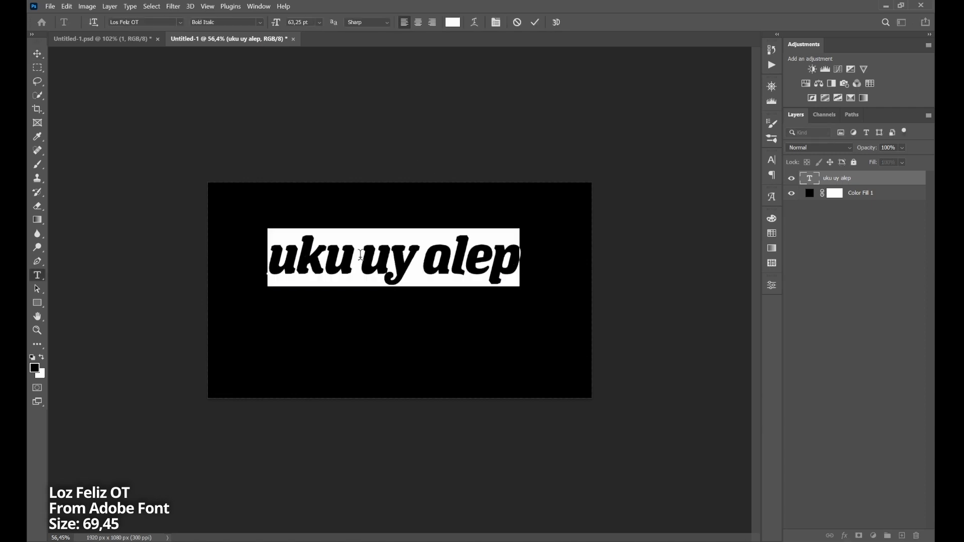
{"action": "left_click", "coordinate": [355, 252]}
{"action": "key", "text": "Delete"}
{"action": "type", "text": "c"}
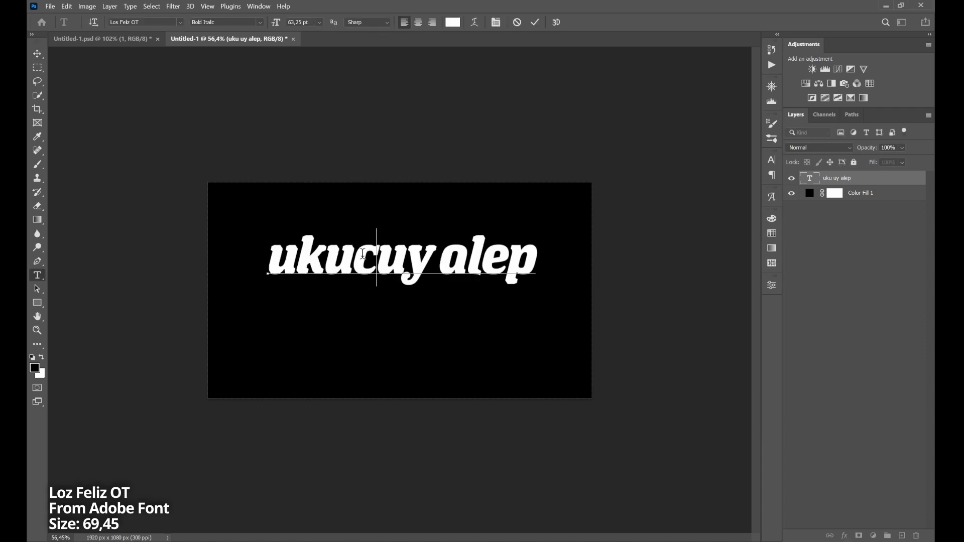
{"action": "left_click", "coordinate": [535, 22]}
Step: Centre the "ukucuy alep" text horizontally and vertically on the canvas
{"action": "key", "text": "v"}
{"action": "left_click", "coordinate": [270, 22]}
{"action": "left_click", "coordinate": [338, 22]}
{"action": "scroll", "coordinate": [400, 290], "scroll_direction": "up", "scroll_amount": 3}
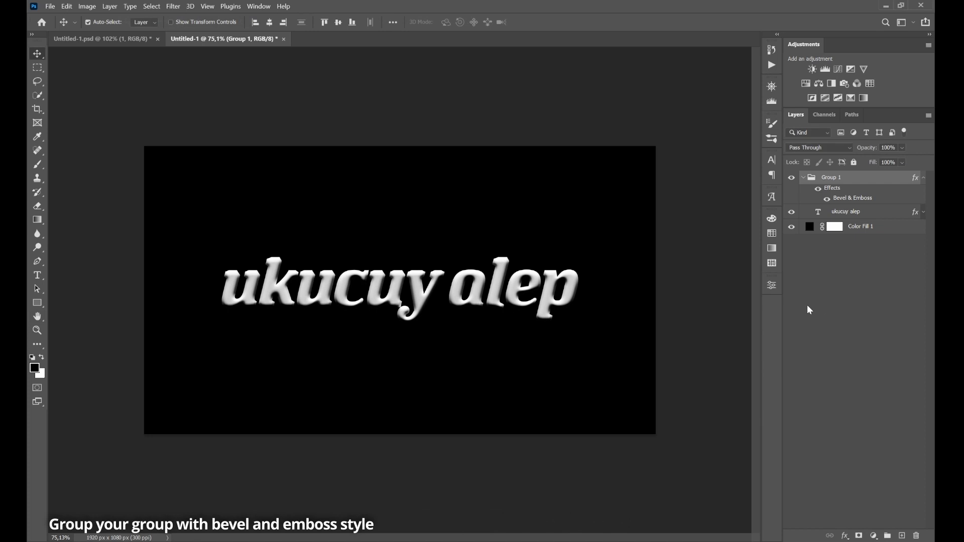
Step: Nest Group 1 in a new group and give that a Multiply Inner Shadow: 100% opacity, 90° angle, 0 px distance, 8 px size
{"action": "key", "text": "ctrl+g"}
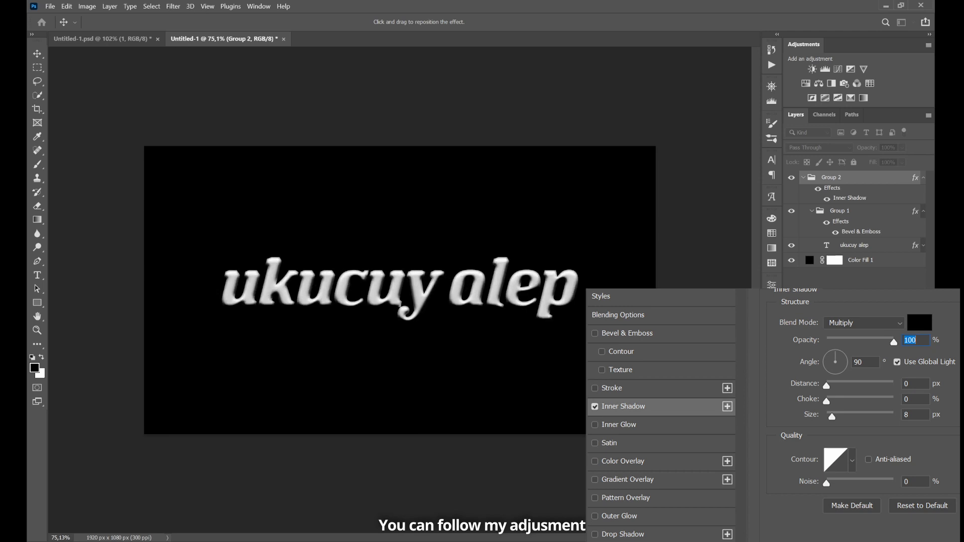
{"action": "left_click", "coordinate": [879, 240]}
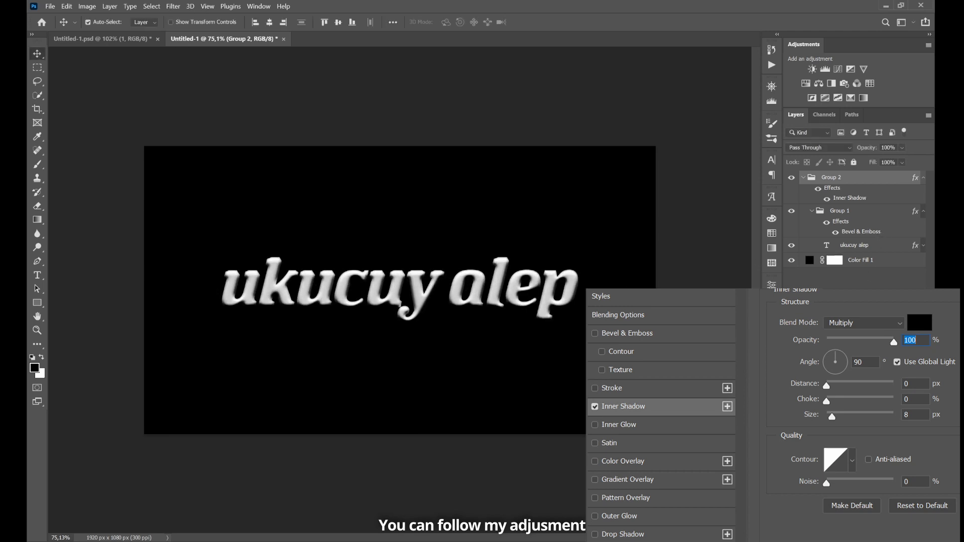
{"action": "scroll", "coordinate": [566, 283], "scroll_direction": "up", "scroll_amount": 7}
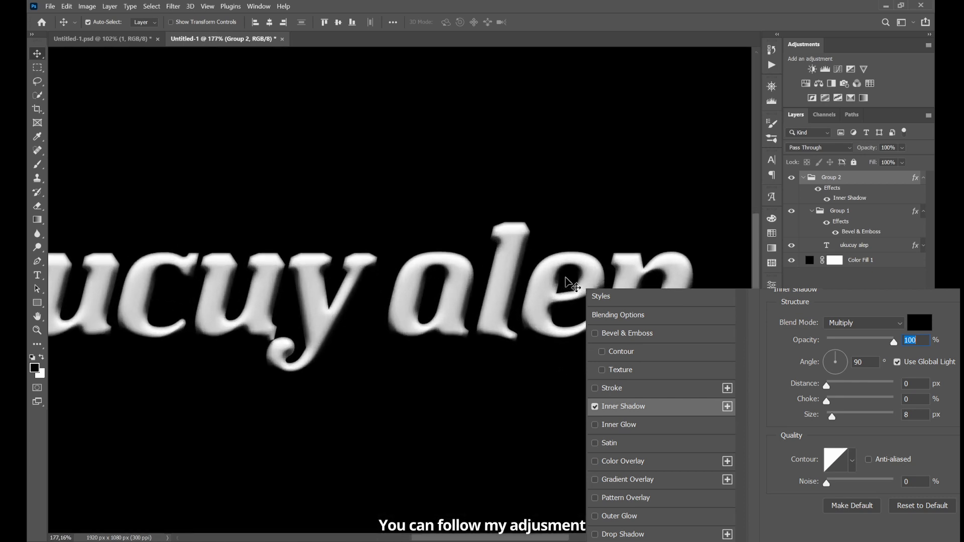
{"action": "scroll", "coordinate": [565, 283], "scroll_direction": "down", "scroll_amount": 7}
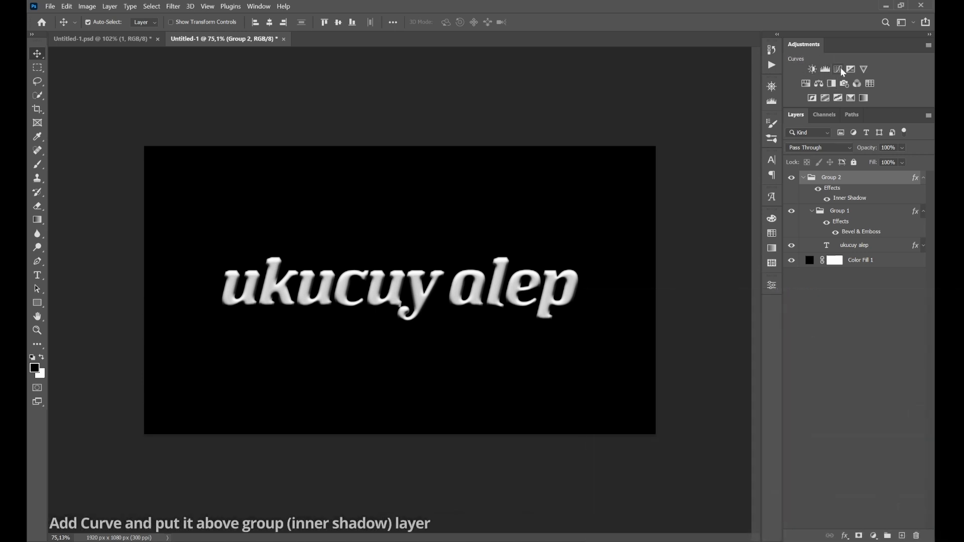
Step: Add a Curves adjustment above Group 2, topped by a Gradient Map with stops 000000, 001a80, 0023a6, 0040e4, caee00 and ff0045
{"action": "left_click", "coordinate": [839, 69]}
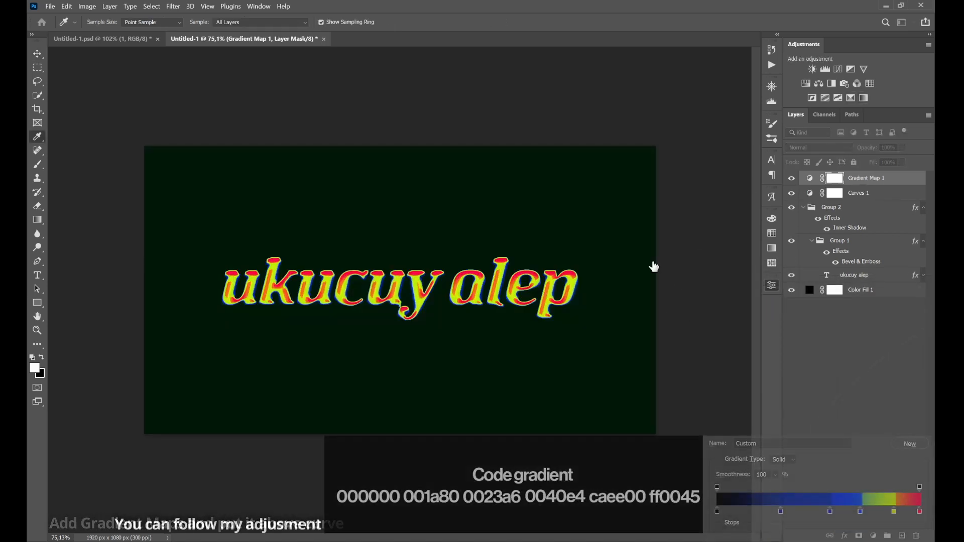
{"action": "left_click", "coordinate": [837, 162]}
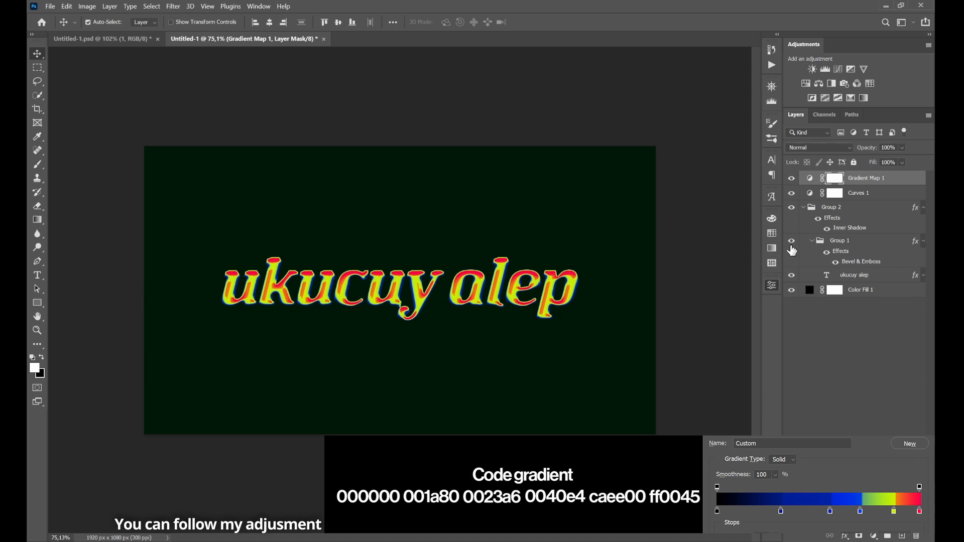
Step: Group the Gradient Map, Curves and Group 2 layers together and apply Outer Glow and Inner Glow to the new group
{"action": "left_click", "coordinate": [837, 246], "text": "shift"}
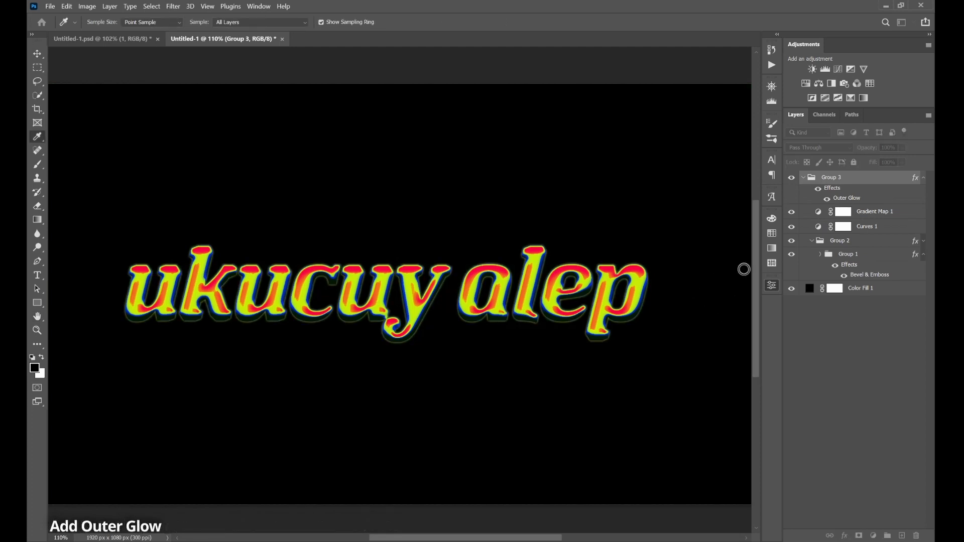
{"action": "key", "text": "h"}
{"action": "key", "text": "i"}
{"action": "key", "text": "h"}
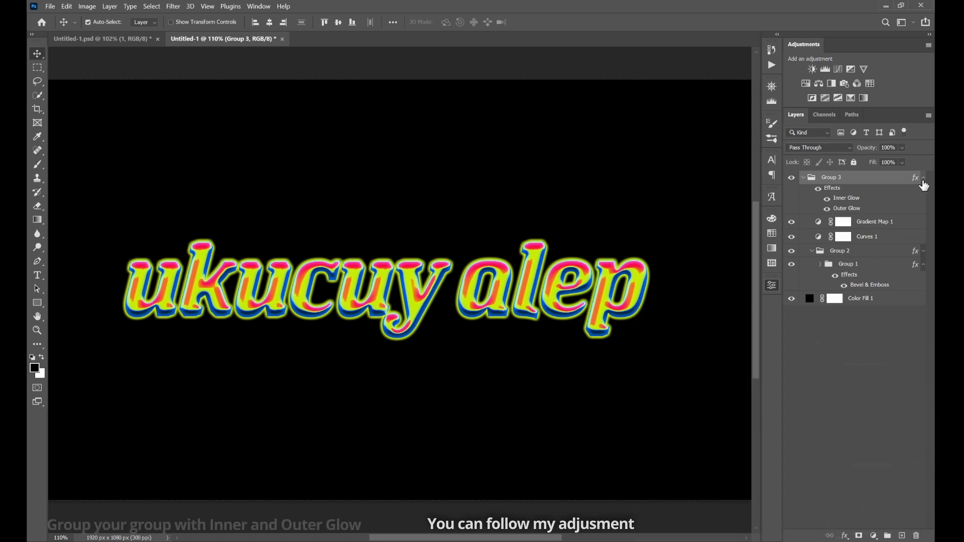
Step: Nest Group 3 in a new group with a blue Outer Glow in Normal mode, 100% opacity, 0% spread and 18 px size
{"action": "key", "text": "ctrl+g"}
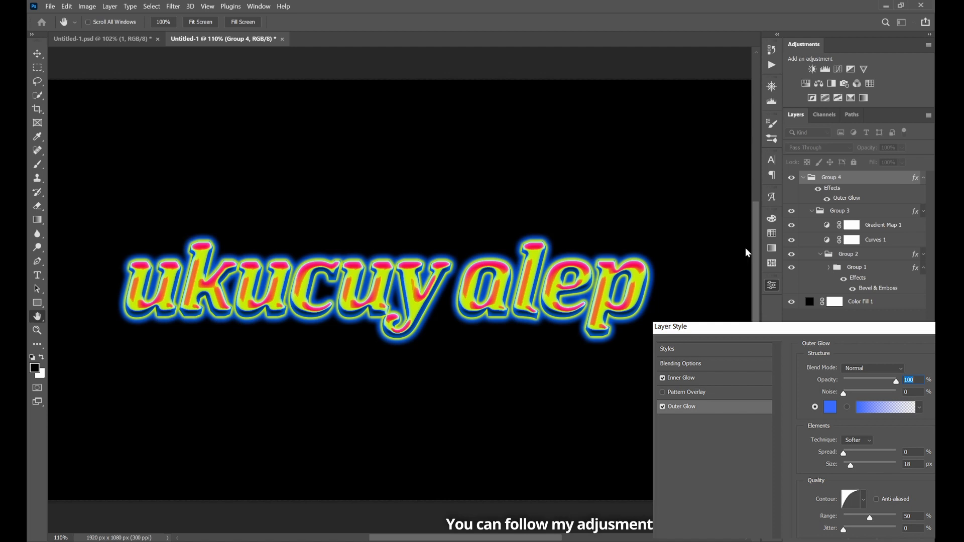
{"action": "left_click", "coordinate": [742, 267]}
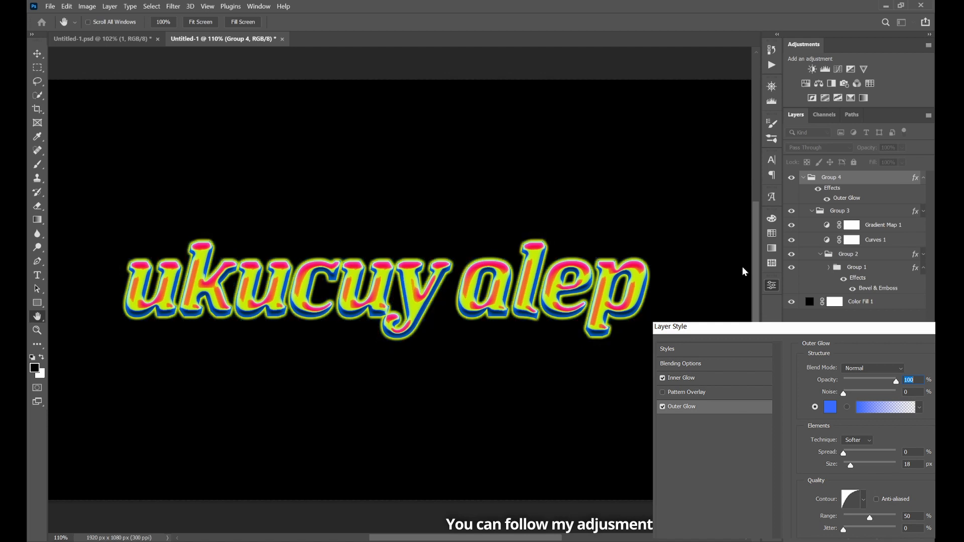
Step: Compare the lettering with and without the blue outer glow by switching the effect preview on and off
{"action": "key", "text": "p"}
{"action": "key", "text": "p"}
{"action": "key", "text": "p"}
{"action": "key", "text": "p"}
{"action": "key", "text": "p"}
{"action": "key", "text": "p"}
{"action": "key", "text": "p"}
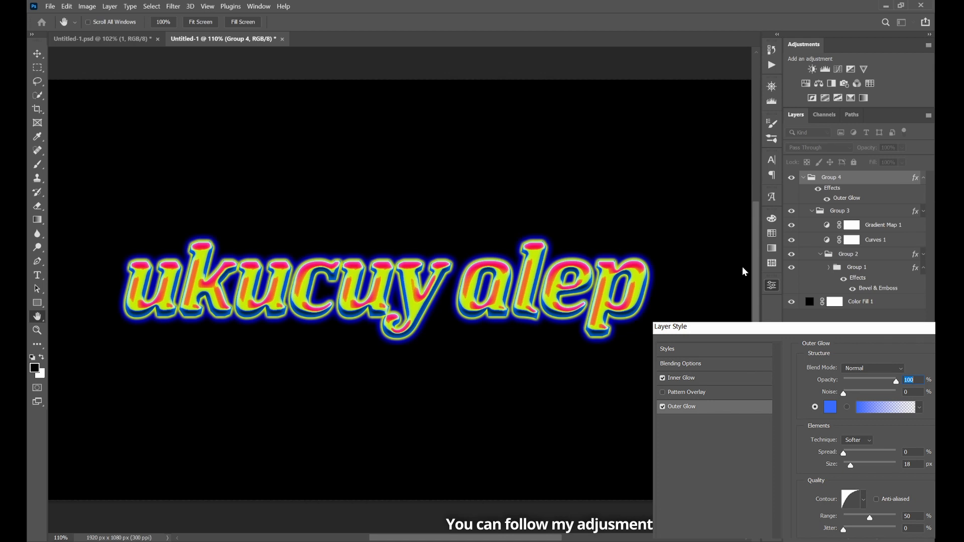
{"action": "key", "text": "p"}
{"action": "key", "text": "p"}
{"action": "key", "text": "p"}
{"action": "key", "text": "p"}
{"action": "key", "text": "p"}
{"action": "key", "text": "p"}
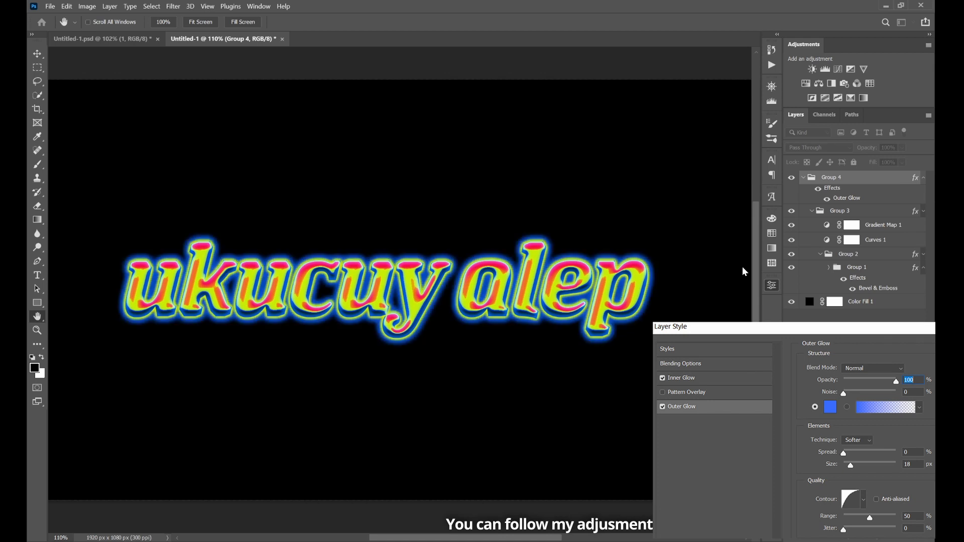
{"action": "key", "text": "p"}
{"action": "key", "text": "Escape"}
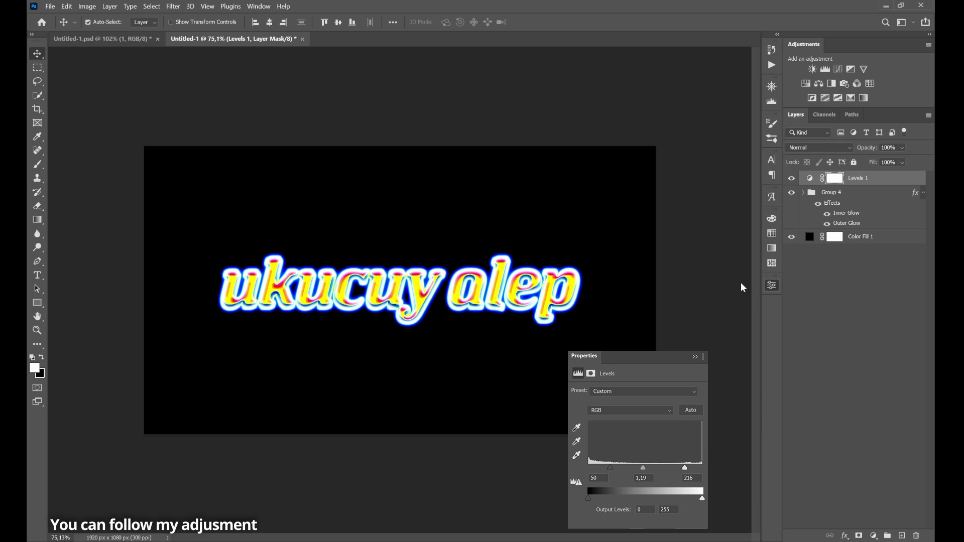
Step: Add a Curves adjustment above Levels 1 and clip both adjustment layers to Group 4
{"action": "scroll", "coordinate": [469, 306], "scroll_direction": "up", "scroll_amount": 5}
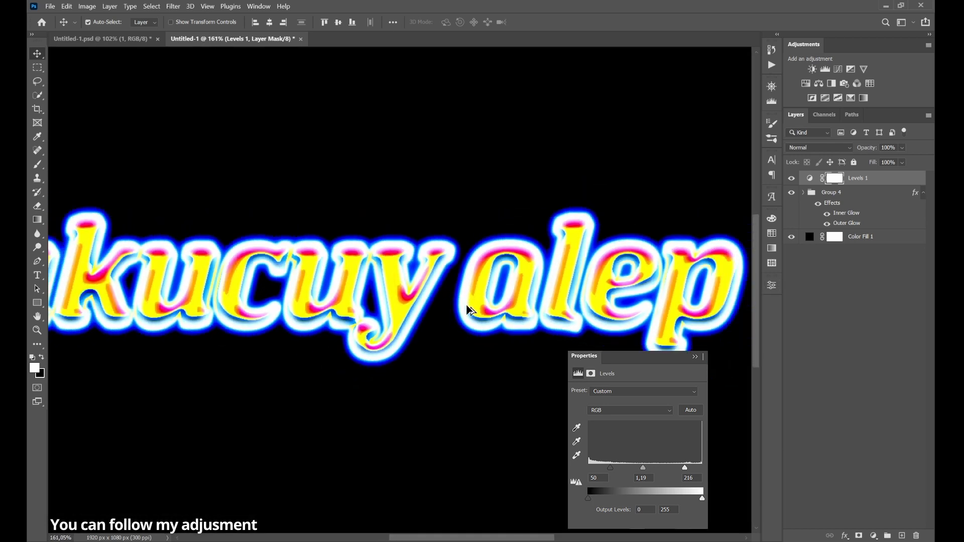
{"action": "scroll", "coordinate": [470, 310], "scroll_direction": "down", "scroll_amount": 4}
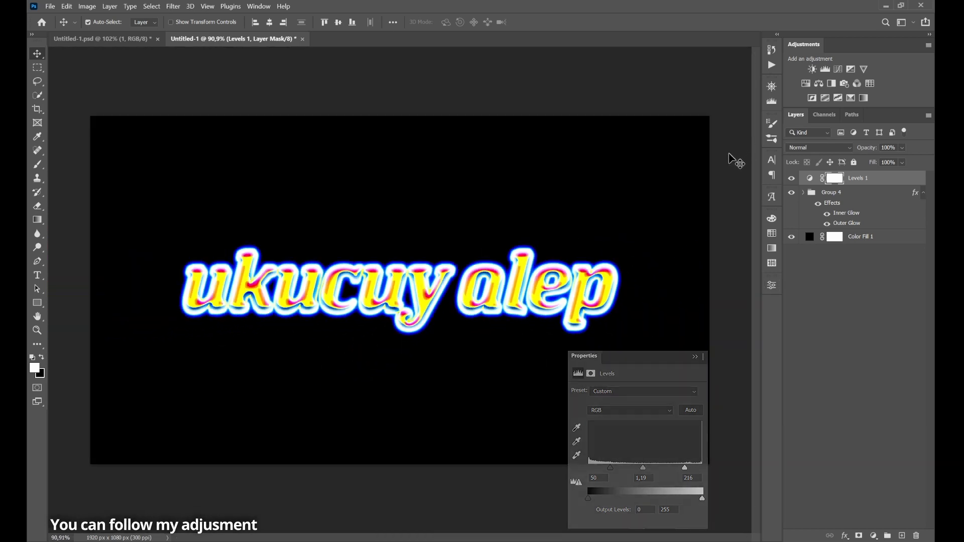
{"action": "left_click", "coordinate": [838, 69]}
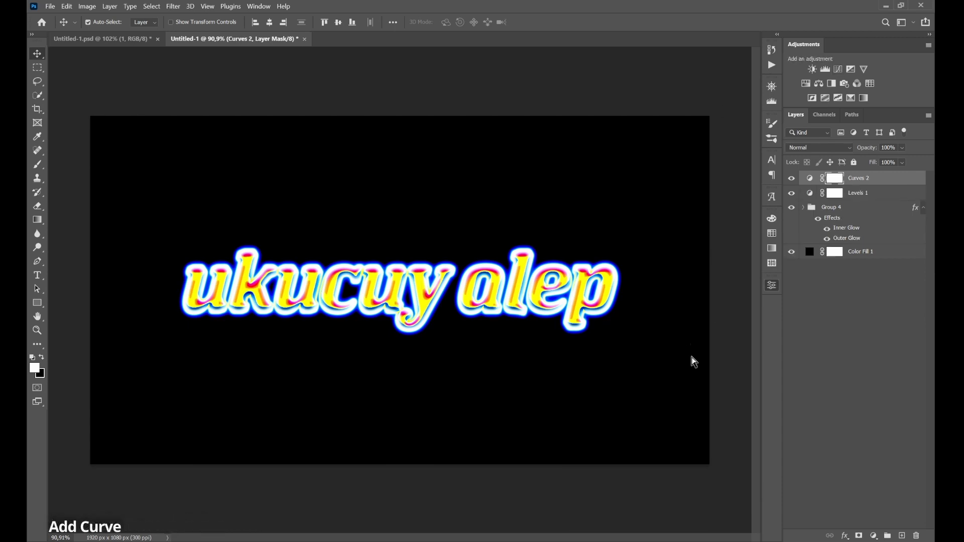
{"action": "left_click", "coordinate": [876, 193], "text": "shift"}
{"action": "key", "text": "ctrl+alt+g"}
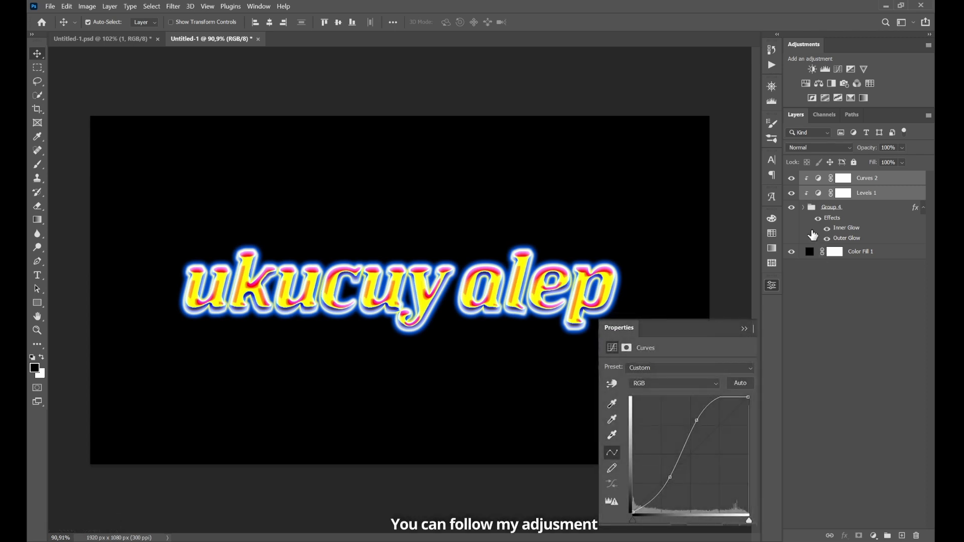
Step: Collapse Group 4's effects list and select only the Curves 2 adjustment layer
{"action": "left_click", "coordinate": [924, 209]}
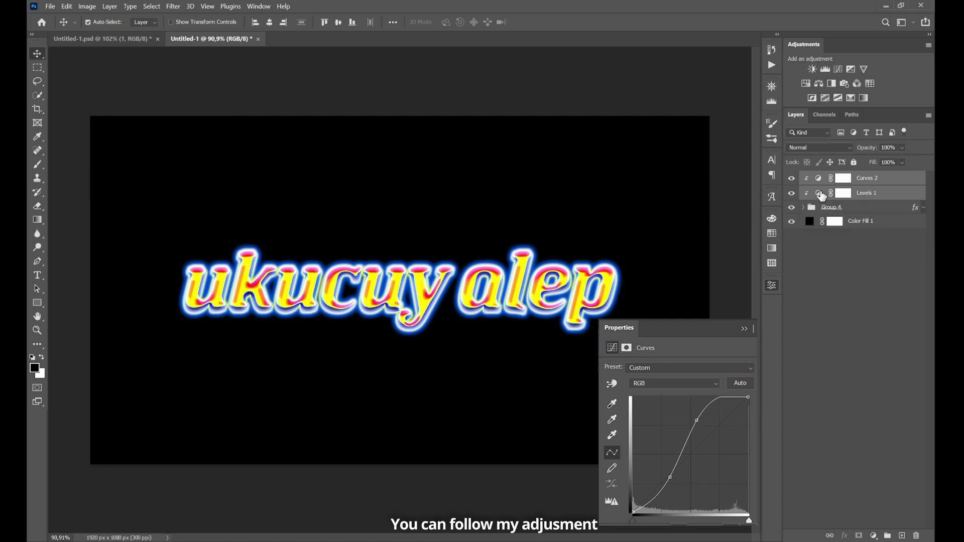
{"action": "left_click", "coordinate": [822, 181]}
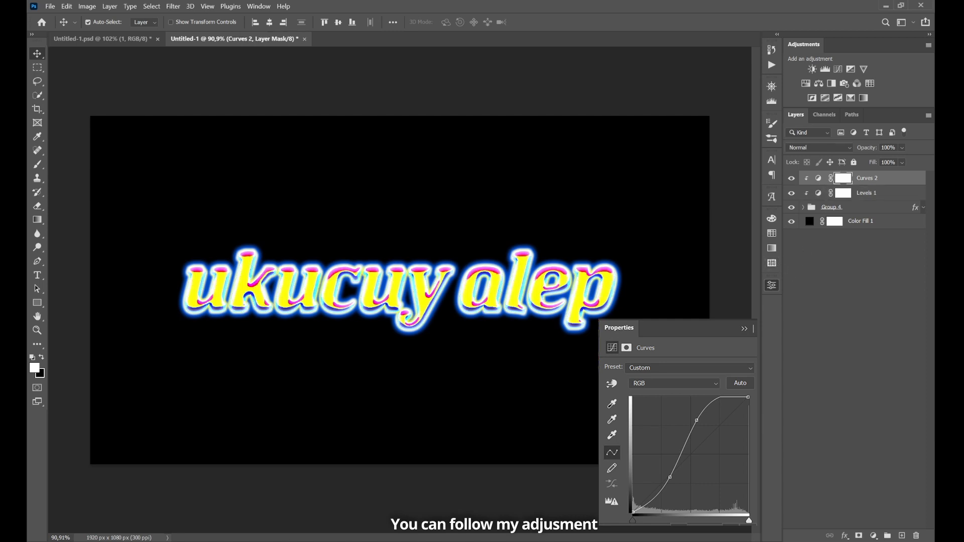
{"action": "key", "text": "ctrl"}
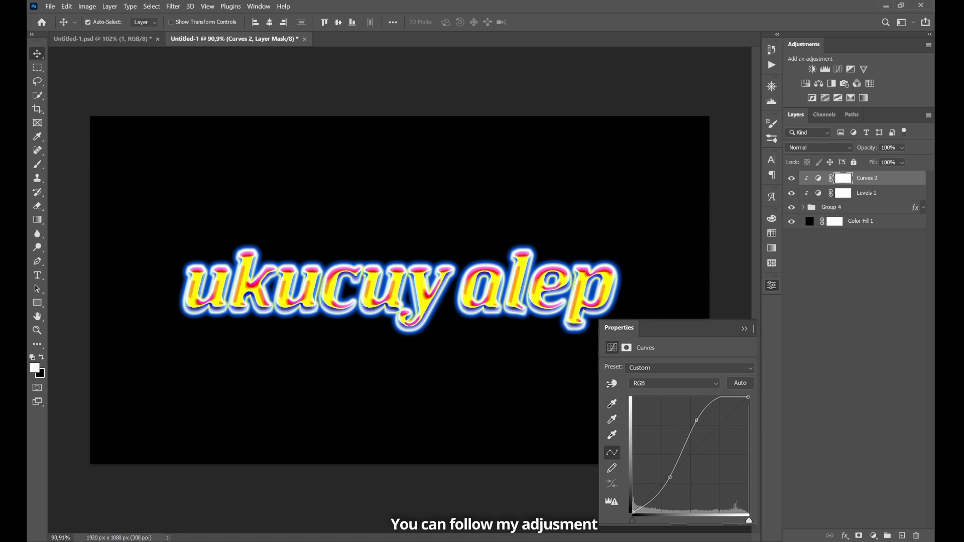